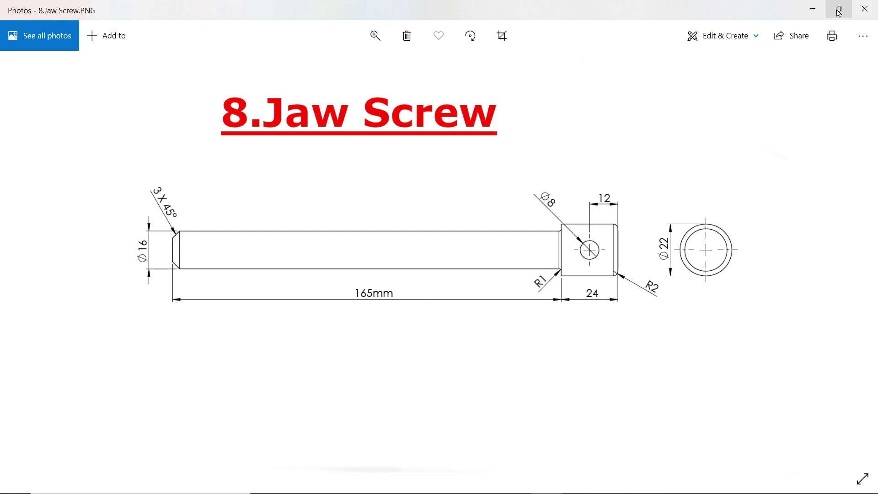
Sketch a Ø22 mm circle centred on the origin of the Front Plane
left_click(813, 8)
left_click(44, 211)
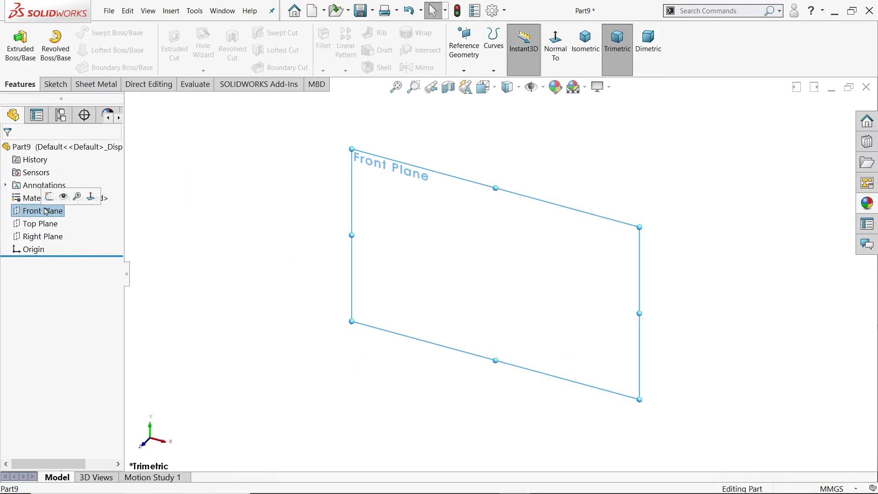
left_click(58, 197)
left_click(98, 32)
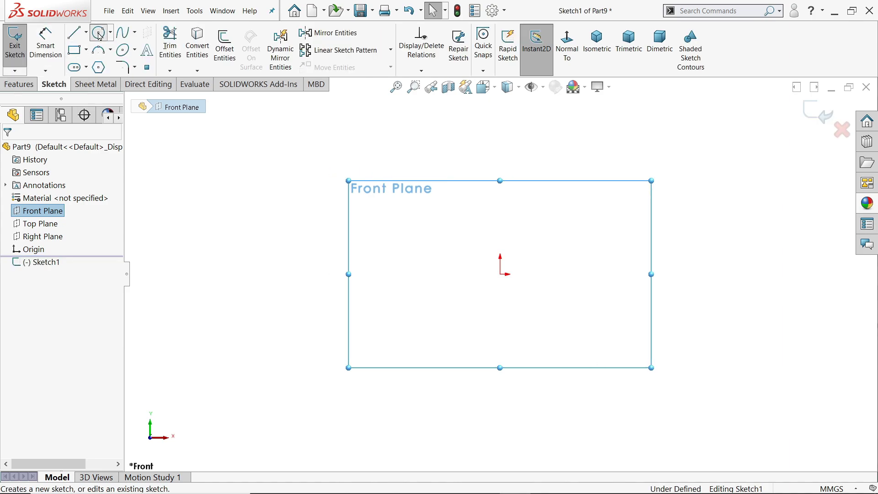
left_click(502, 274)
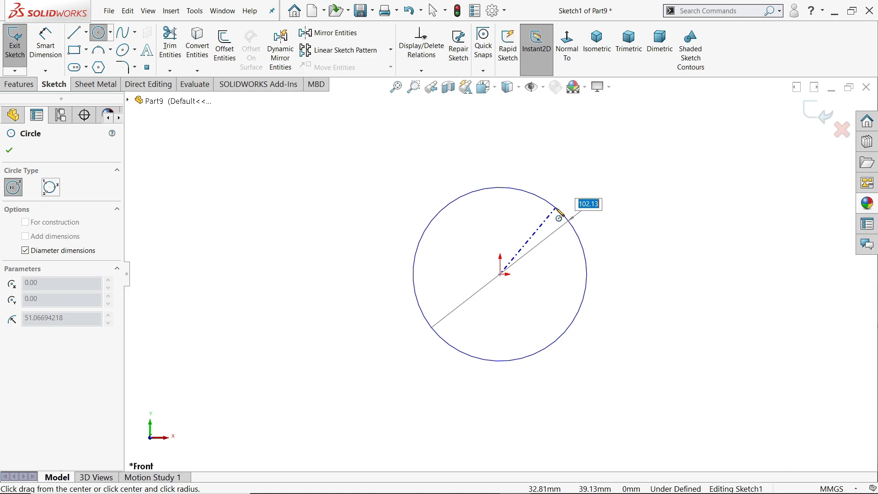
type("22")
key("Return")
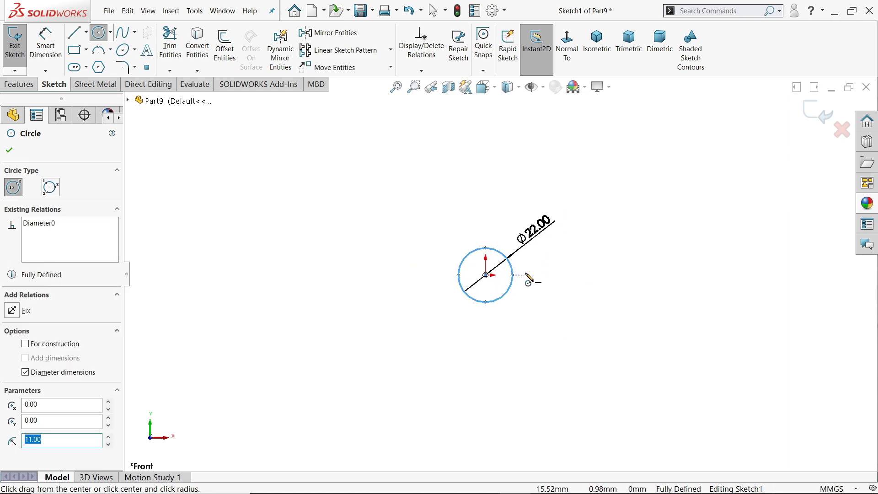
Extrude the circle 24 mm into the head cylinder
left_click(18, 85)
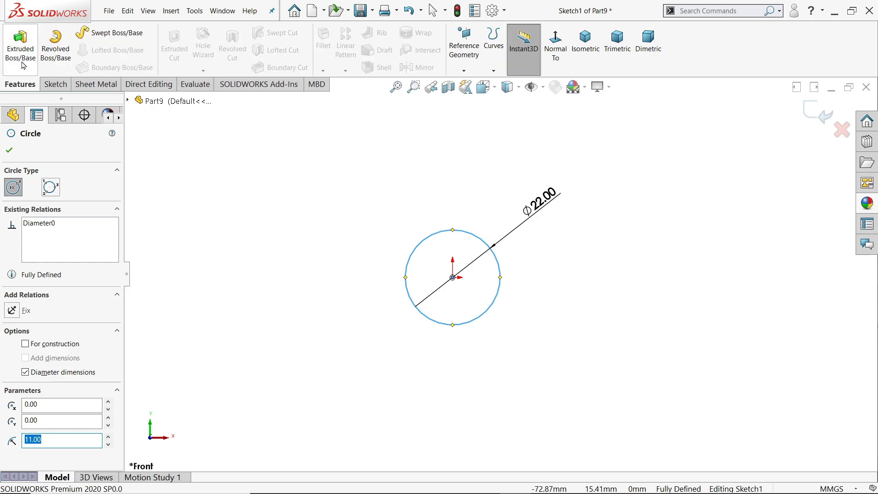
left_click(20, 46)
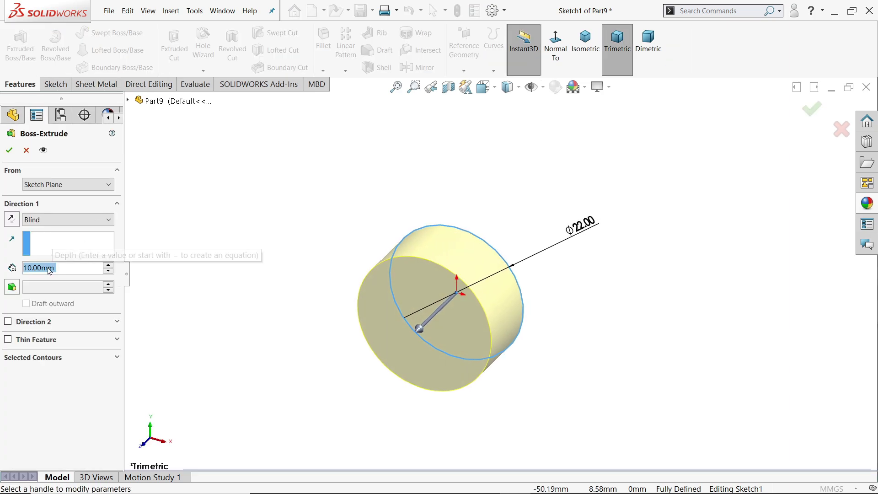
type("24")
key("Return")
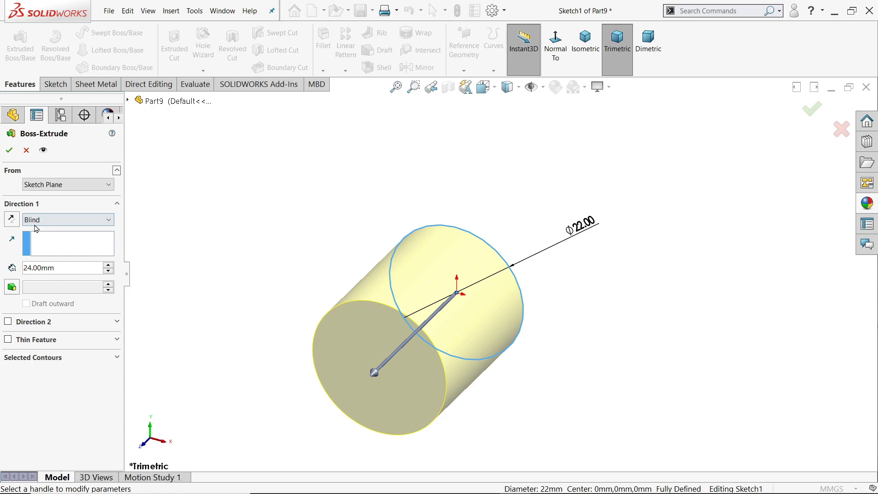
left_click(8, 156)
middle_click_drag(264, 212, 357, 266)
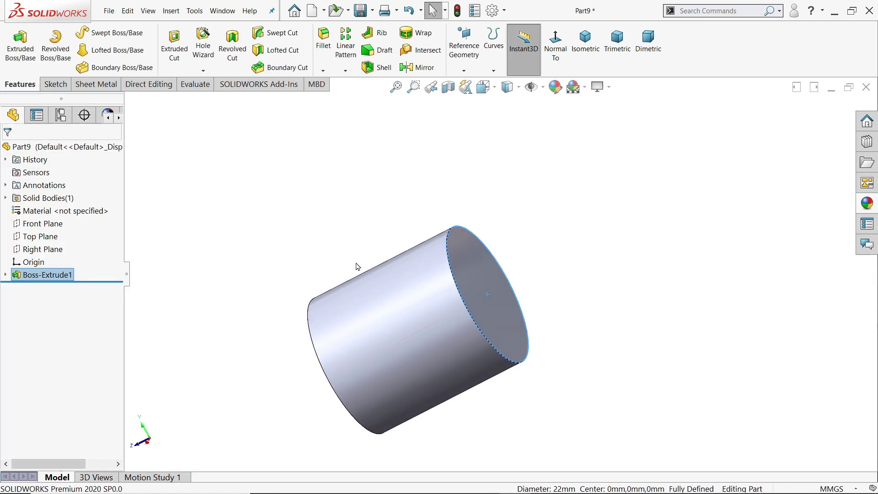
Sketch a Ø16 mm circle at the origin on the head cylinder's end face
left_click(487, 275)
left_click(523, 239)
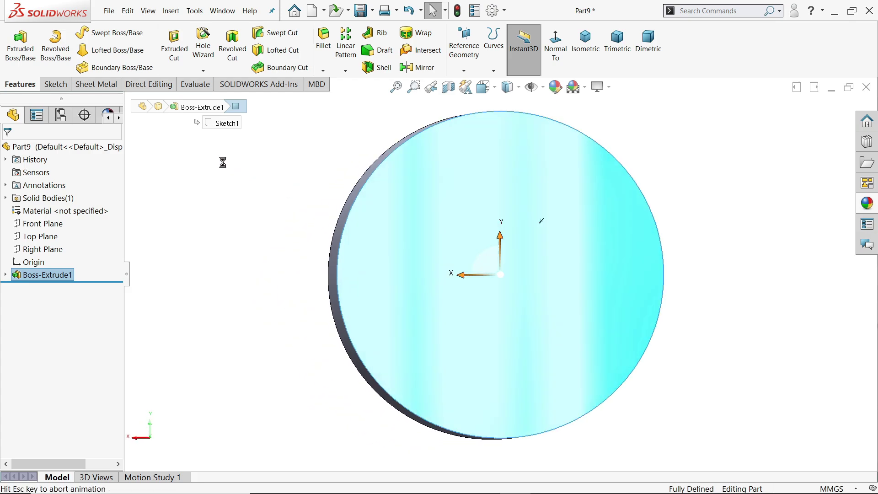
left_click(98, 32)
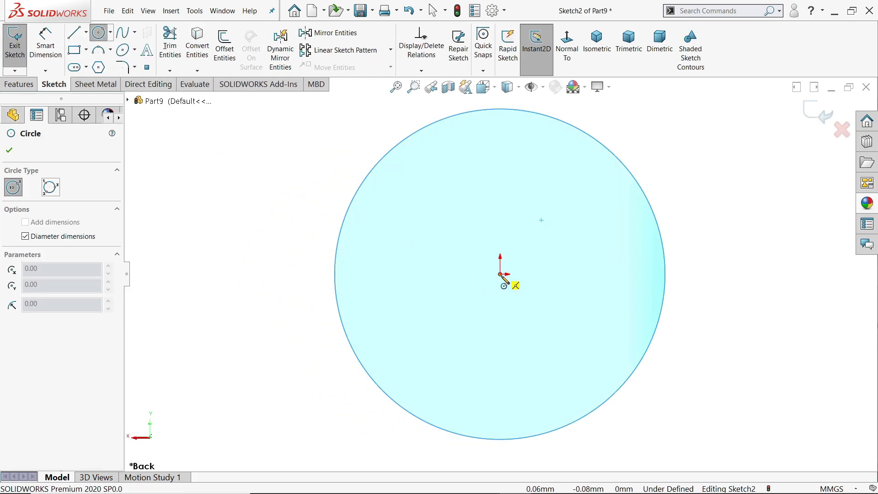
left_click(503, 276)
type("16")
key("Return")
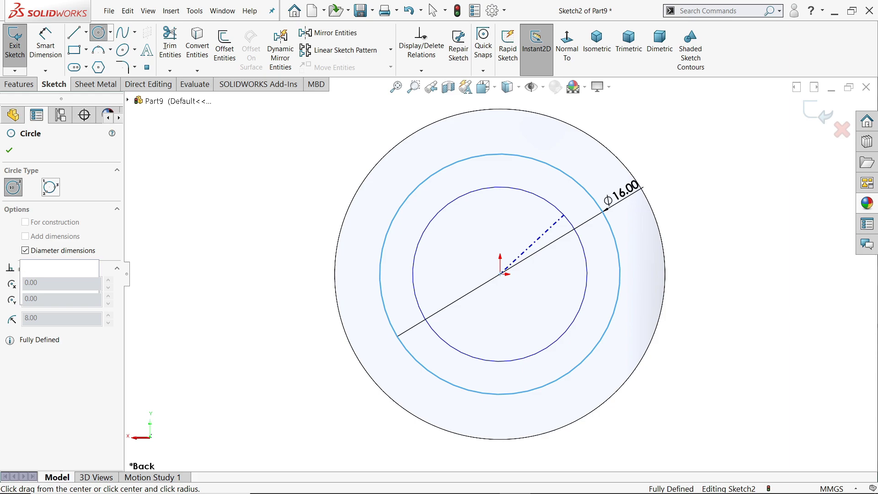
key("Escape")
key("Escape")
Extrude the Ø16 circle 165 mm into the shaft
left_click(20, 84)
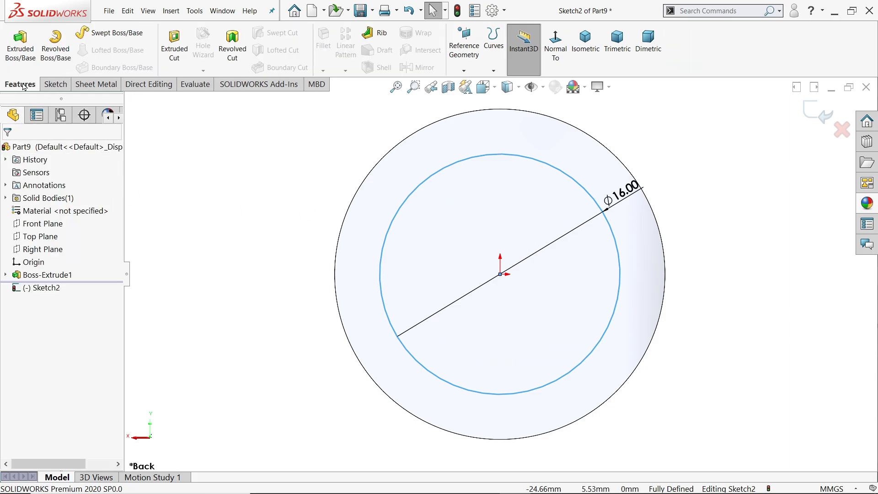
left_click(20, 43)
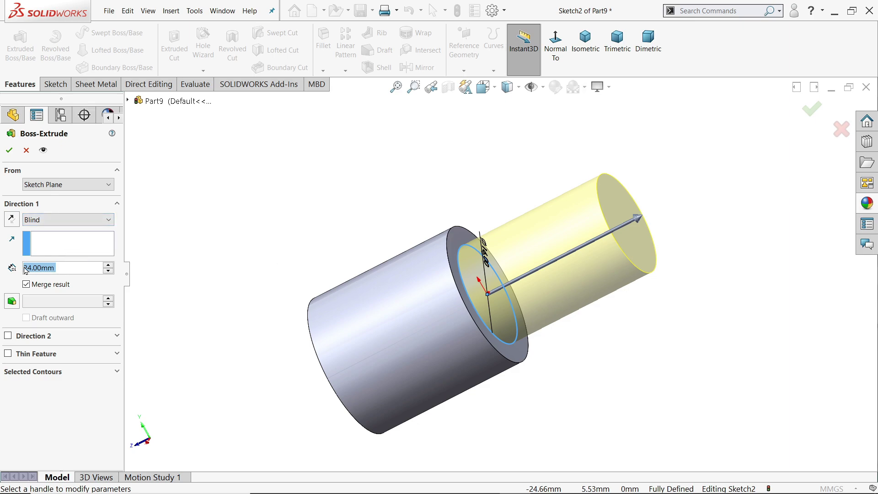
type("165")
key("Return")
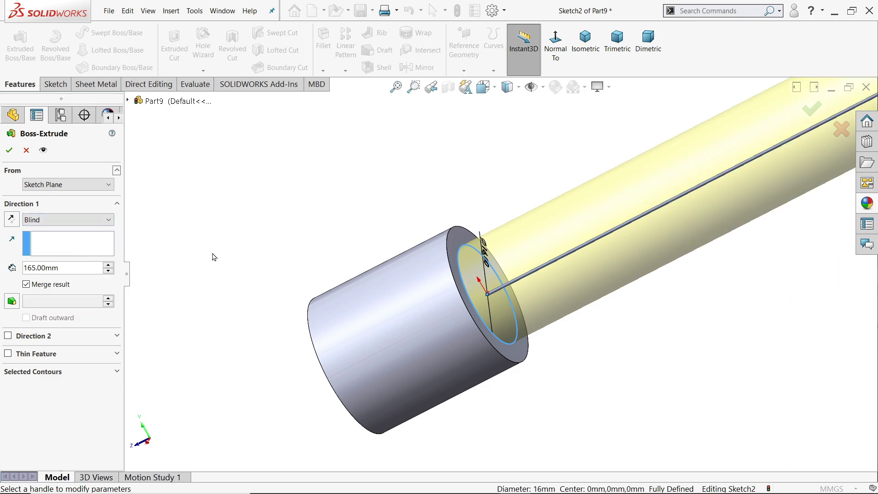
key("f")
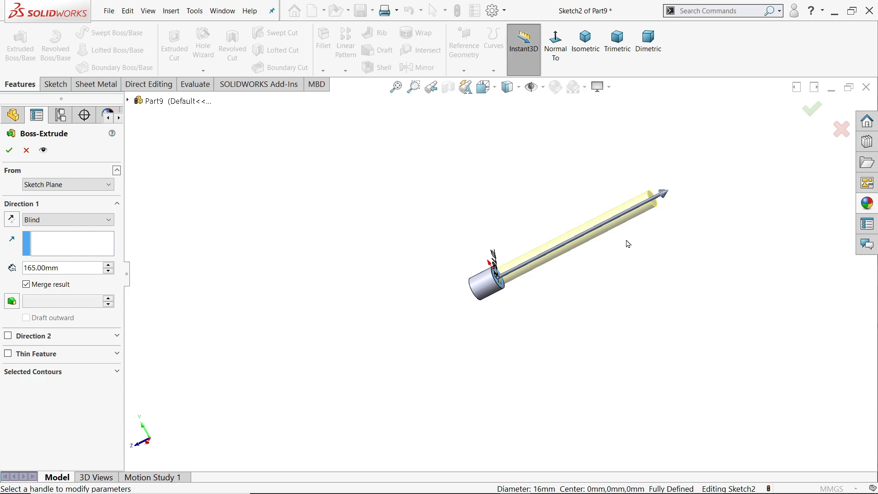
scroll(675, 228, "down", 2)
scroll(677, 243, "down", 2)
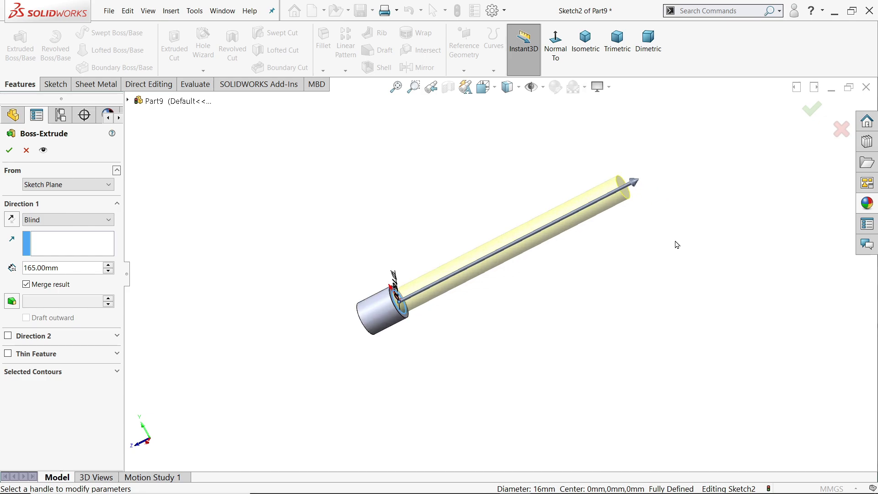
middle_click_drag(404, 218, 459, 208)
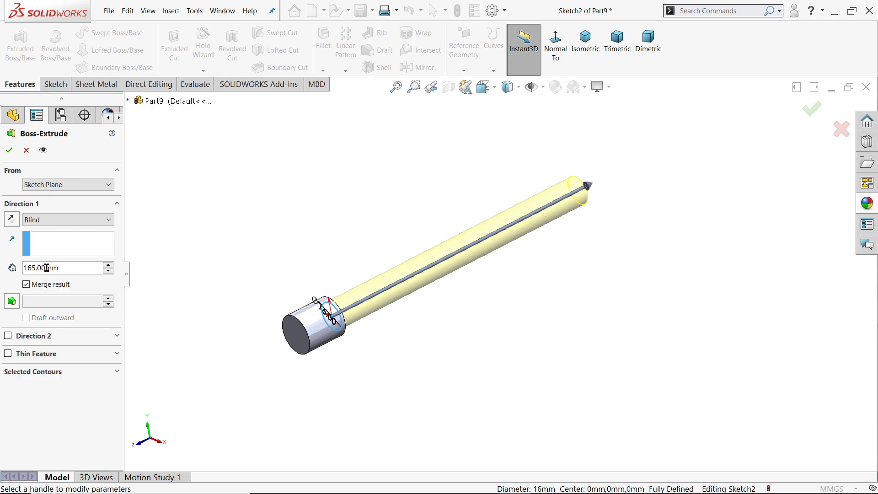
left_click(9, 150)
Add a 2 mm fillet to the head's end face
scroll(338, 319, "down", 2)
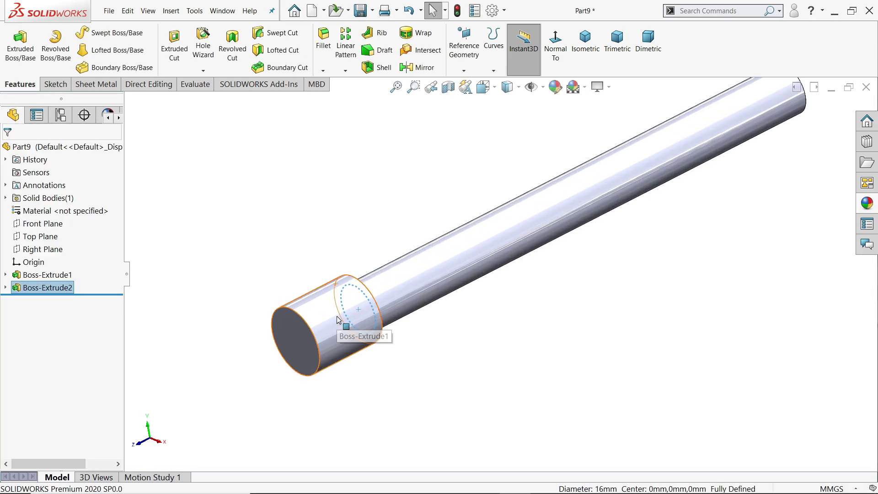
left_click(298, 192)
left_click(323, 41)
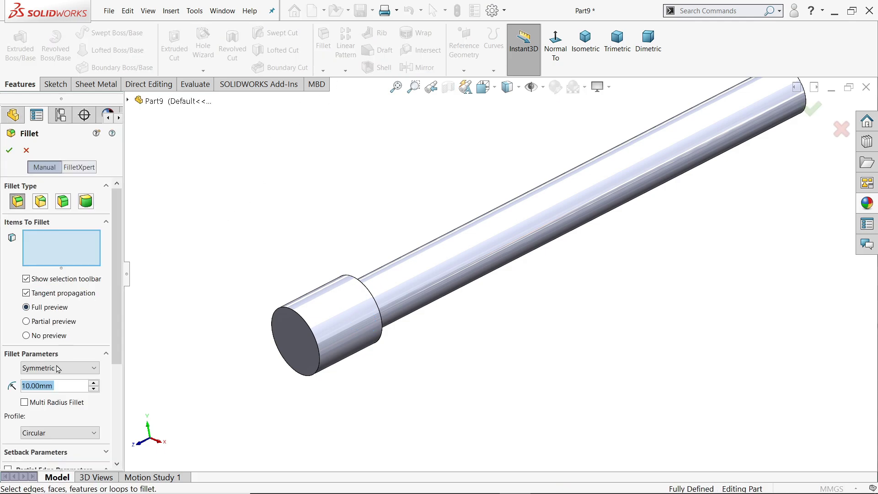
type("2")
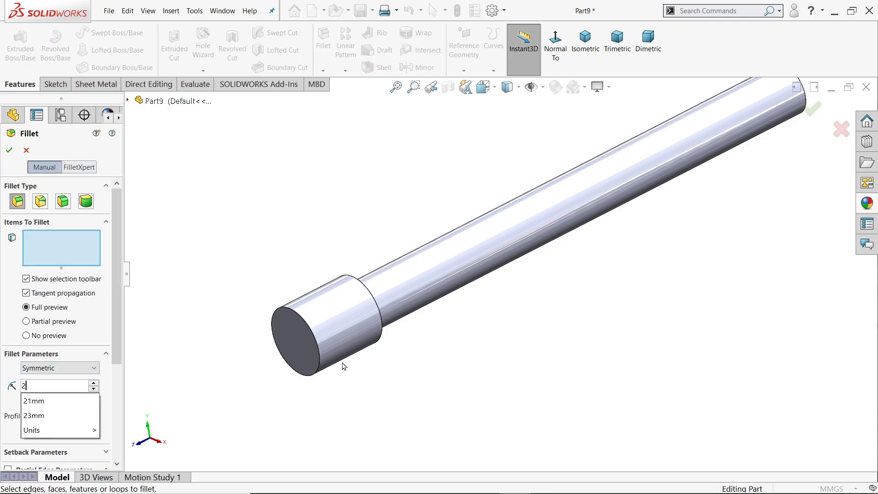
left_click(311, 345)
key("Return")
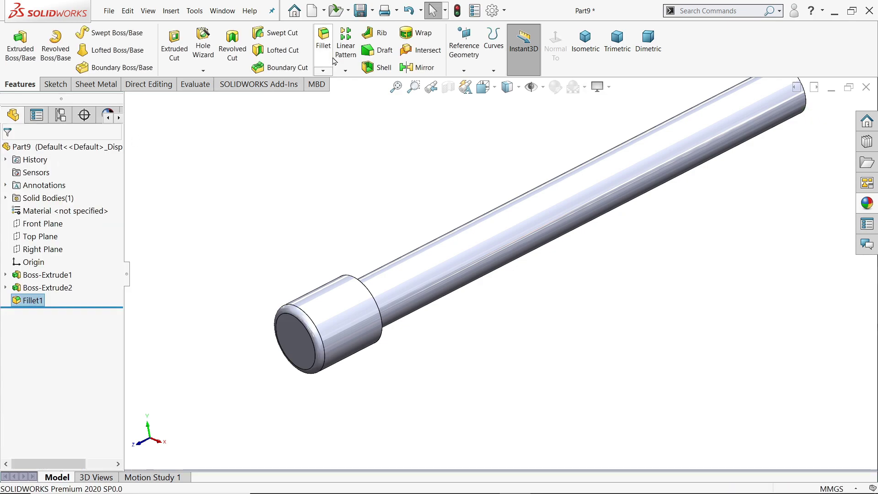
Round the inner shoulder edge between head and shaft with a 1 mm fillet
key("Return")
middle_click_drag(322, 178, 267, 211)
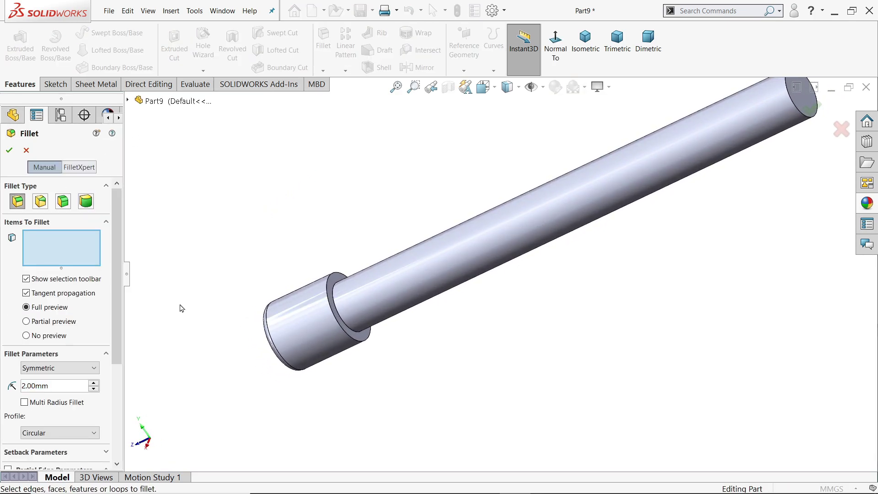
double_click(53, 387)
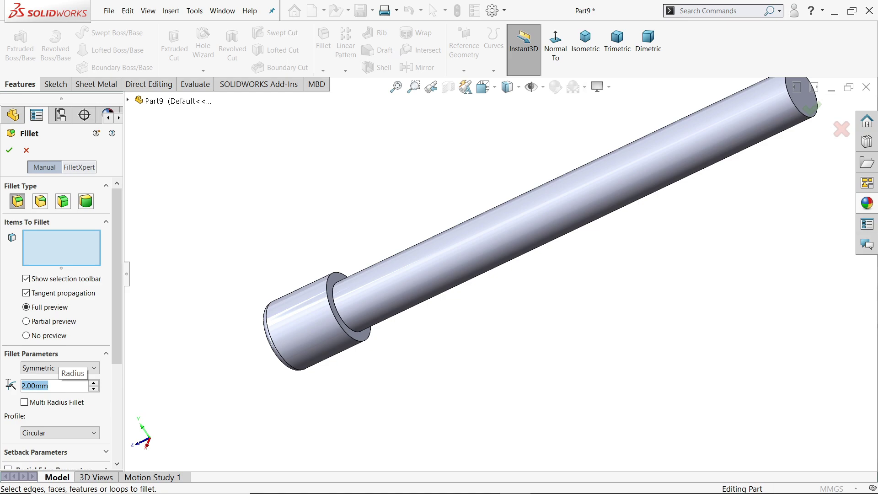
type("1")
key("Return")
scroll(272, 278, "down", 2)
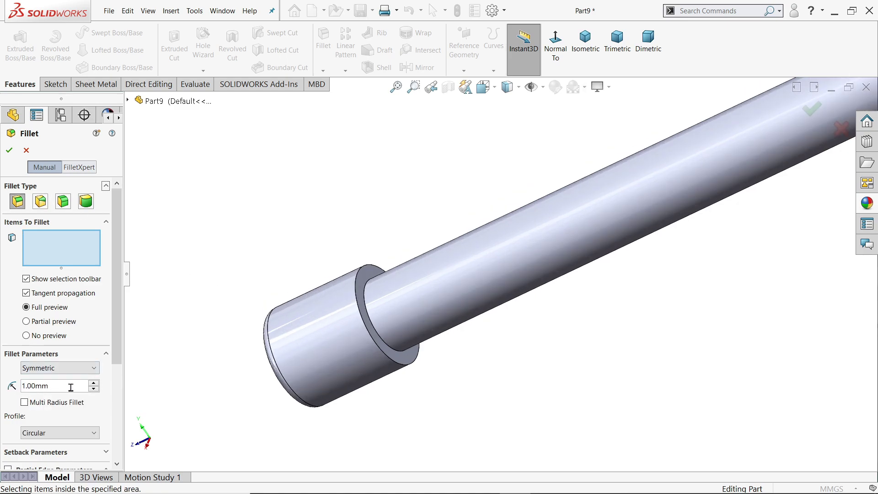
left_click(380, 337)
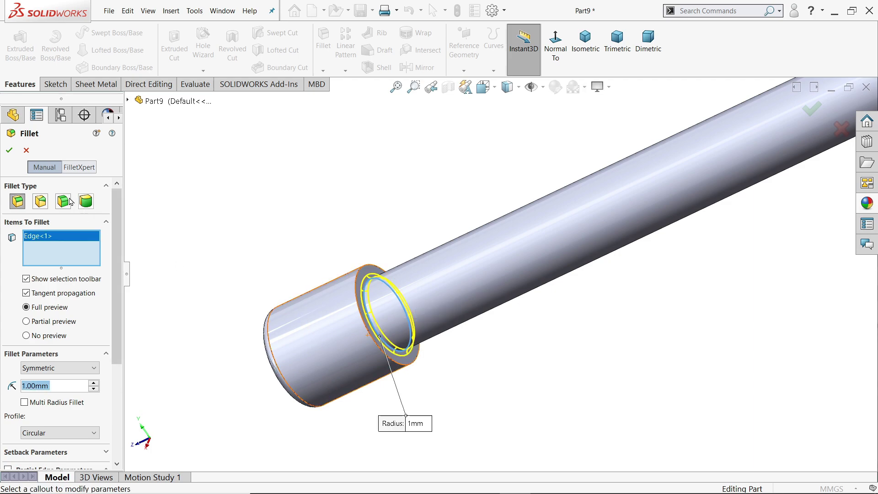
left_click(9, 150)
Chamfer the shaft's free end face 3 mm
scroll(299, 245, "up", 2)
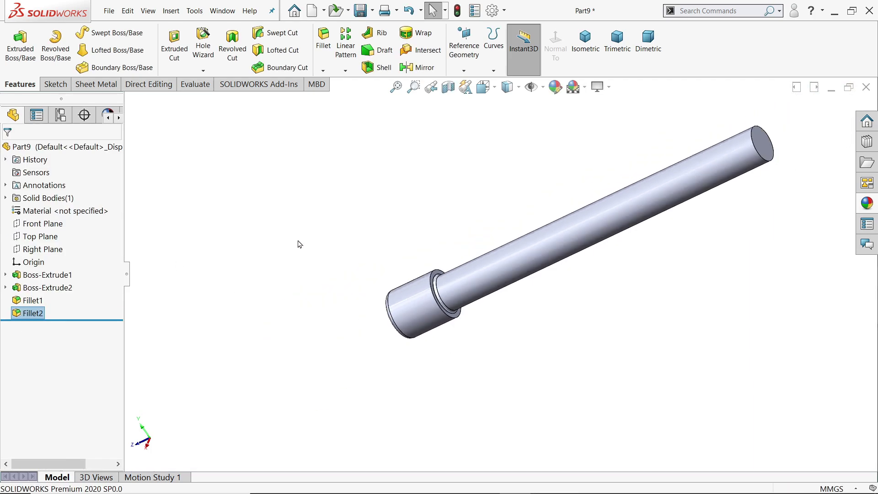
scroll(742, 172, "down", 3)
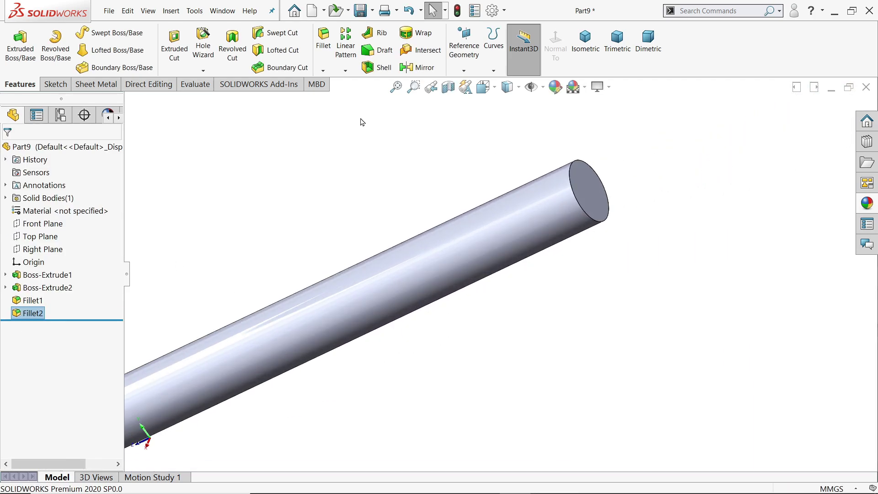
left_click(324, 72)
left_click(344, 94)
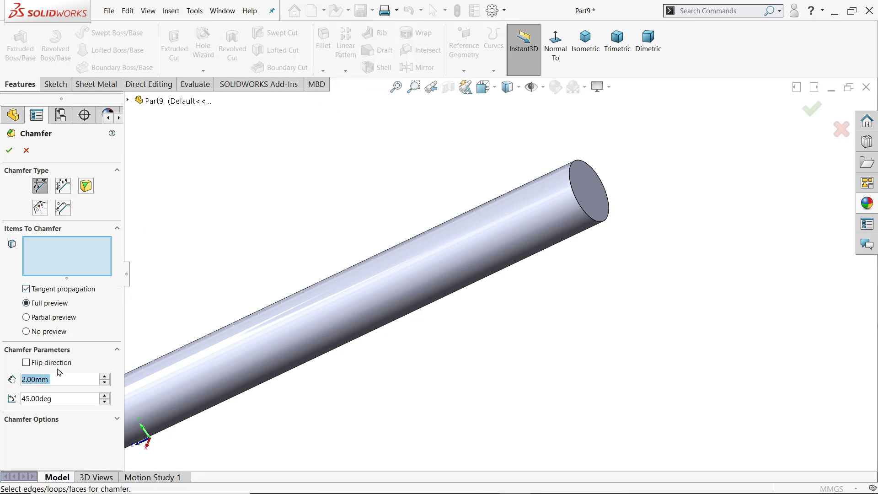
type("3")
key("Return")
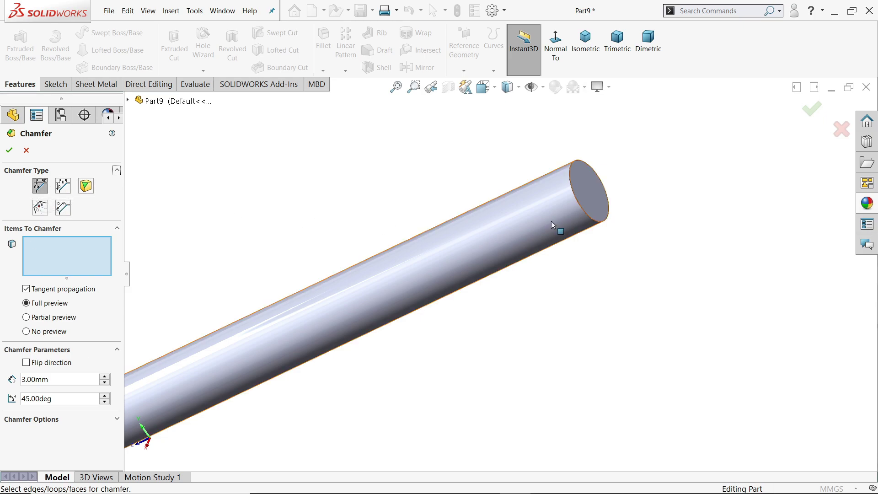
left_click(589, 203)
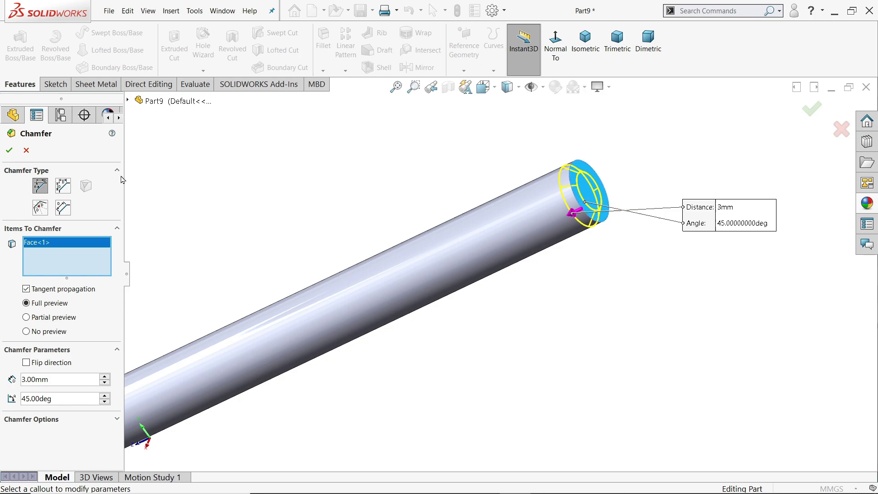
left_click(9, 152)
scroll(484, 235, "up", 5)
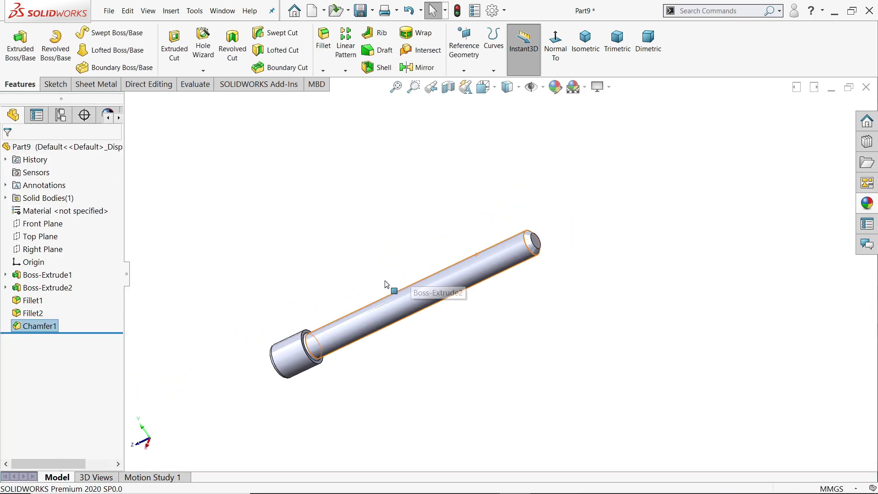
On the Right Plane, sketch a circle of radius 4 mm on the head
middle_click_drag(390, 286, 451, 249)
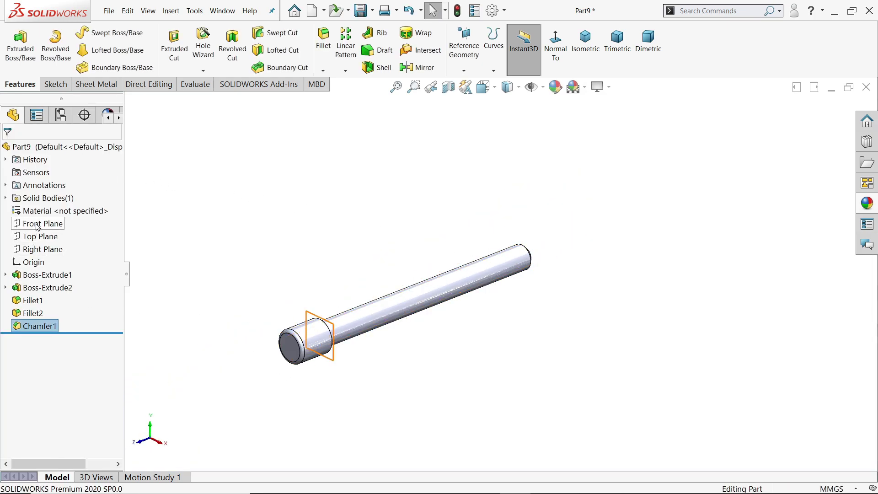
left_click(36, 241)
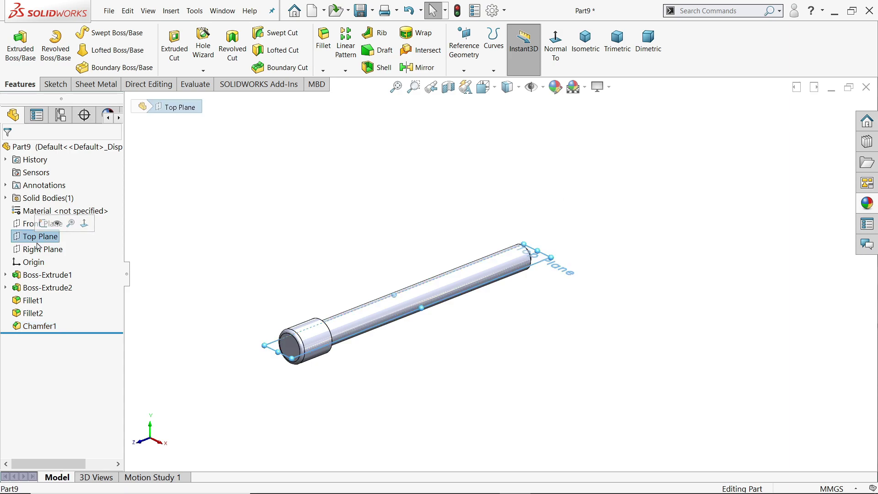
left_click(39, 250)
left_click(45, 234)
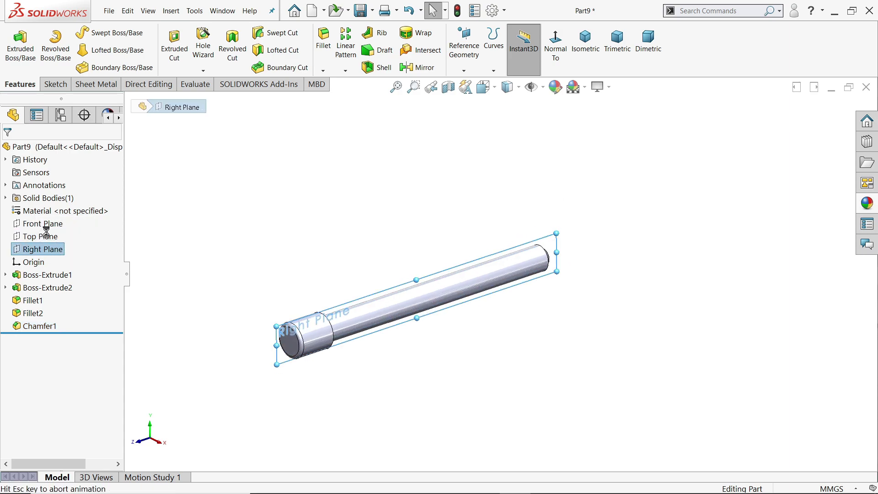
left_click(98, 32)
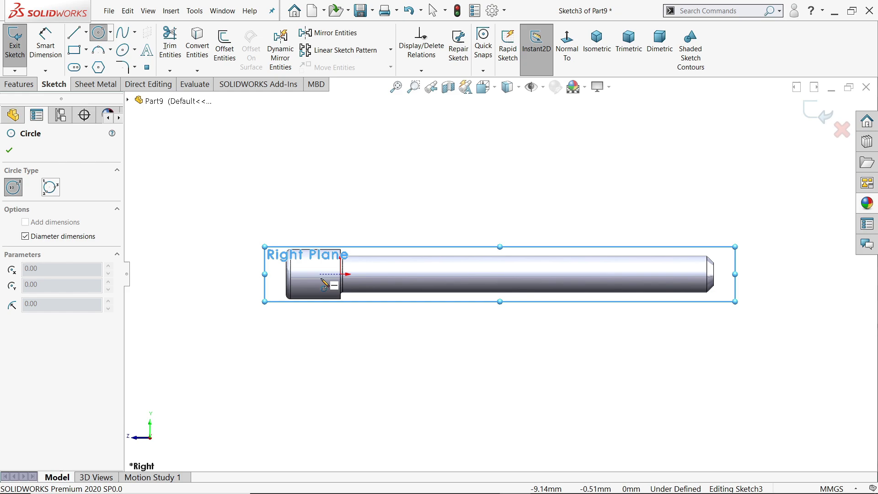
scroll(362, 284, "down", 5)
left_click(386, 253)
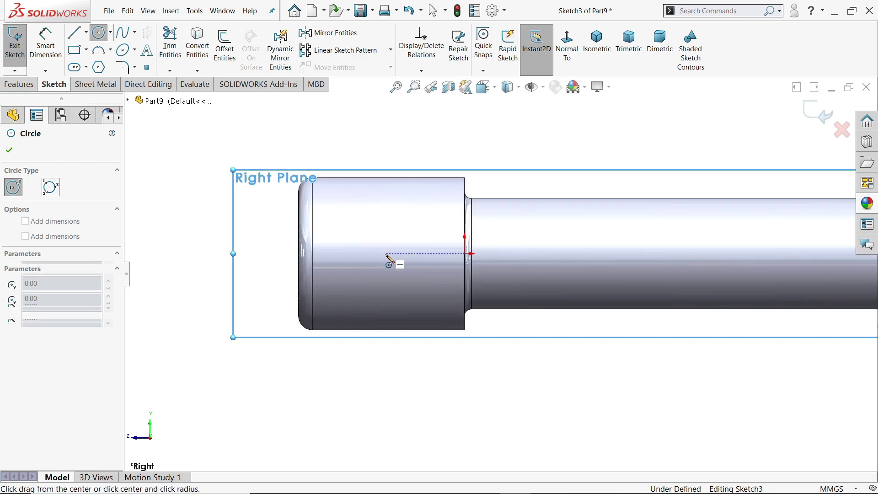
type("4")
key("Return")
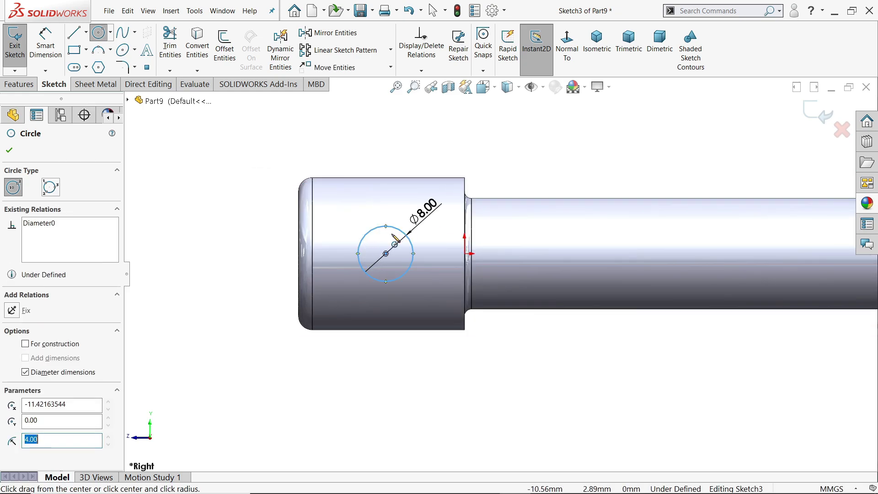
Dimension the circle's centre 12 mm from the head's end edge
left_click(45, 49)
left_click(386, 253)
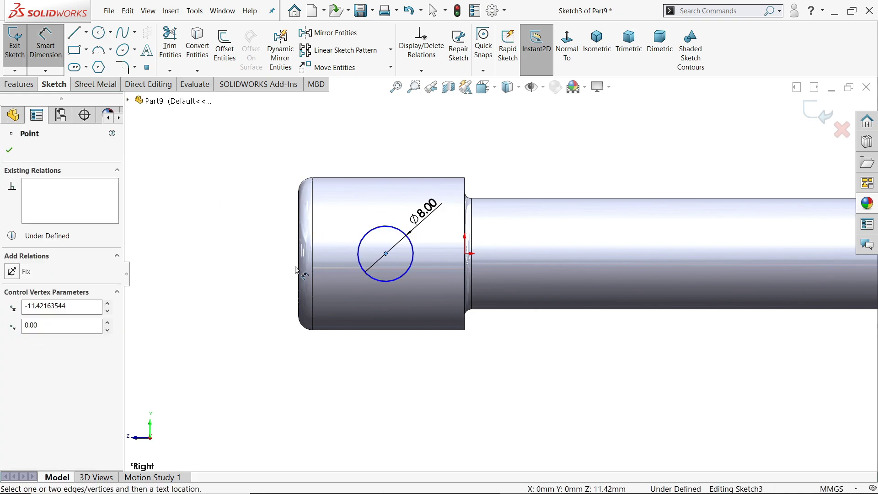
left_click(297, 279)
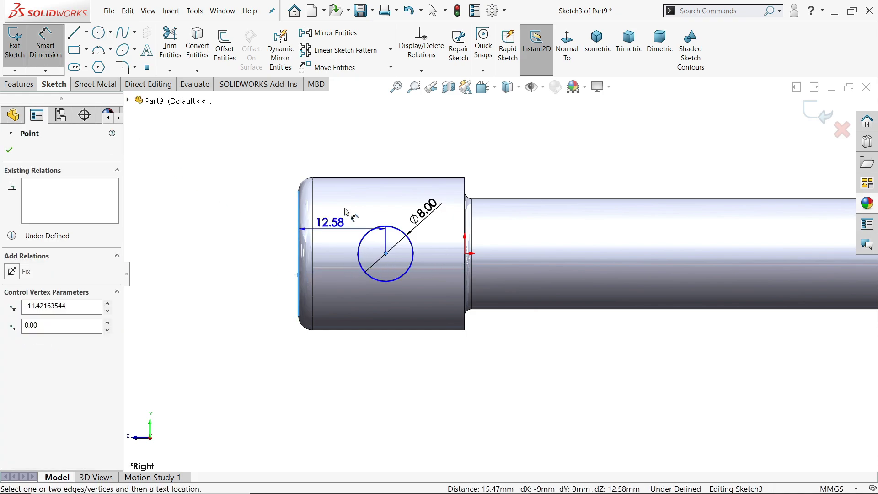
left_click(353, 159)
type("12")
key("Return")
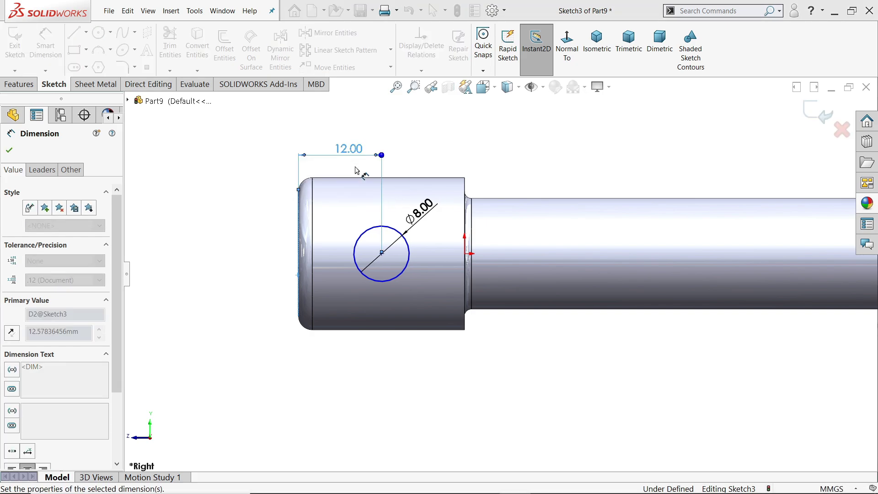
right_click(412, 130)
left_click(441, 160)
Add a Horizontal relation between the origin and the circle's centre
scroll(410, 248, "up", 1)
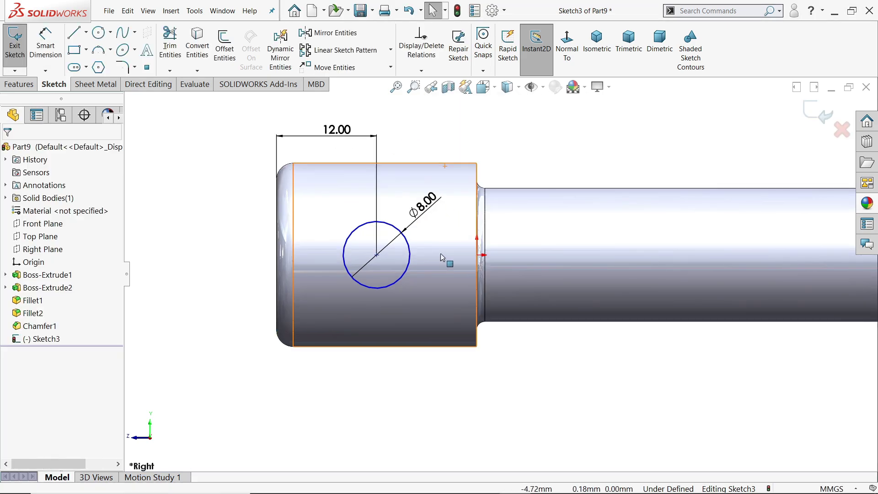
left_click(477, 256)
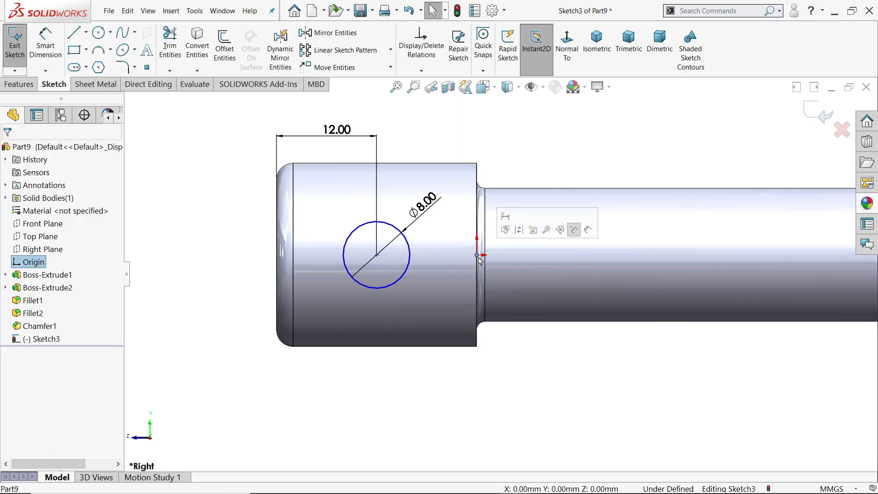
left_click(376, 255, "ctrl")
left_click(404, 214)
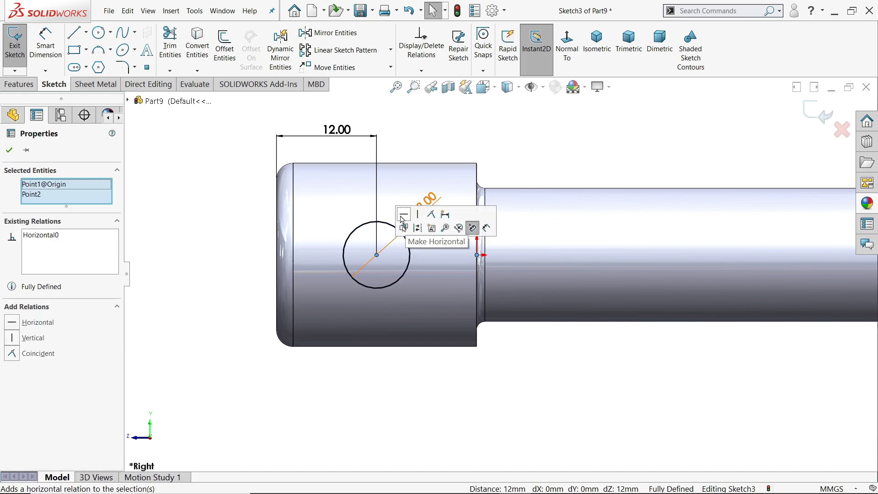
left_click(10, 152)
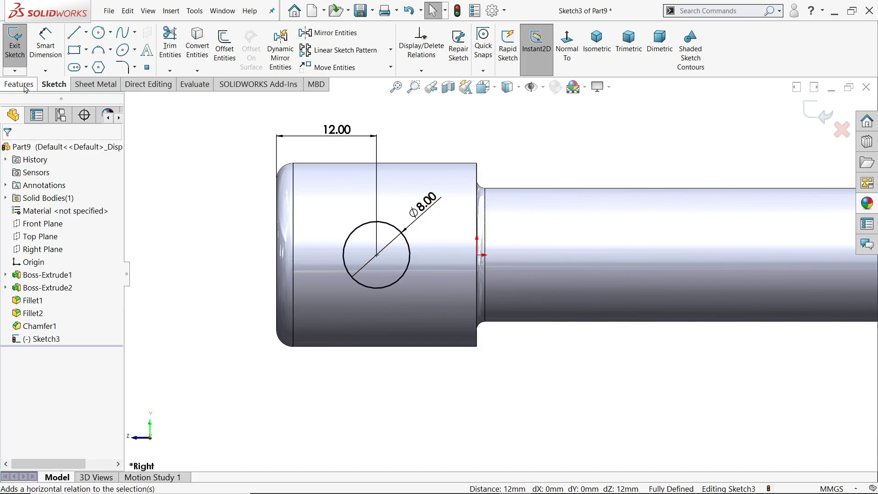
Cut-extrude the Ø8 circle with Through All - Both to bore the cross hole
left_click(19, 84)
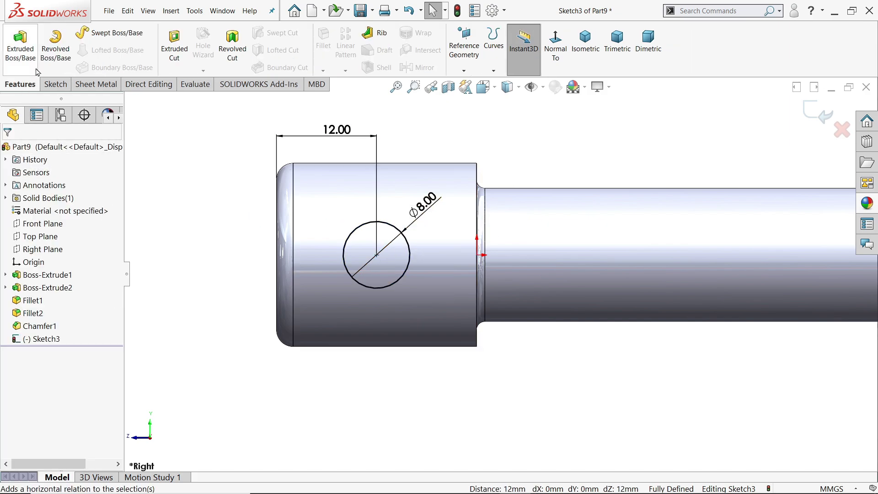
left_click(175, 46)
scroll(300, 356, "down", 5)
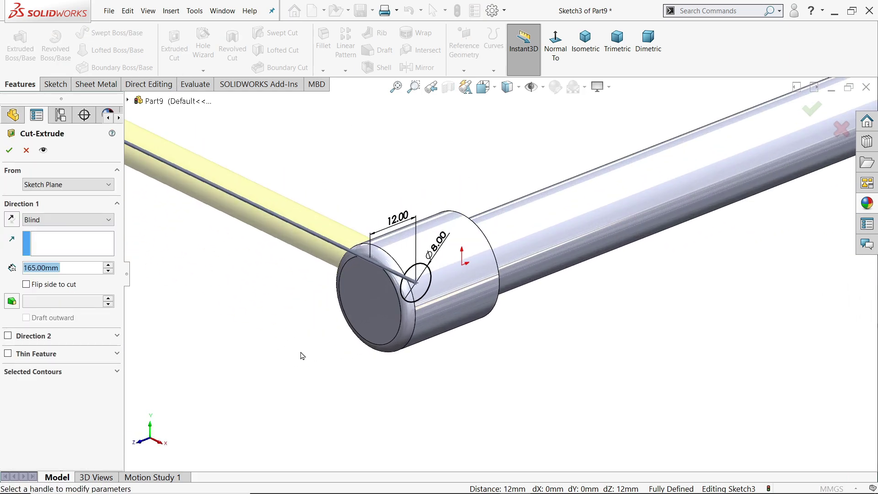
left_click(52, 220)
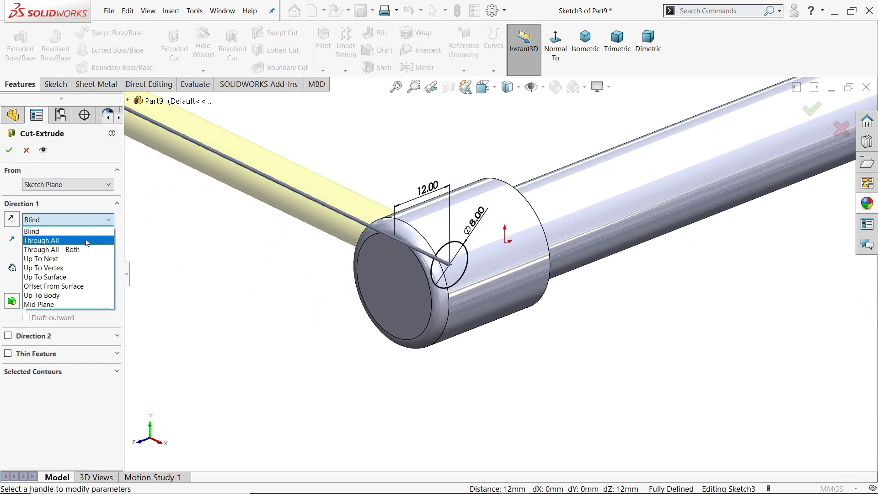
left_click(59, 241)
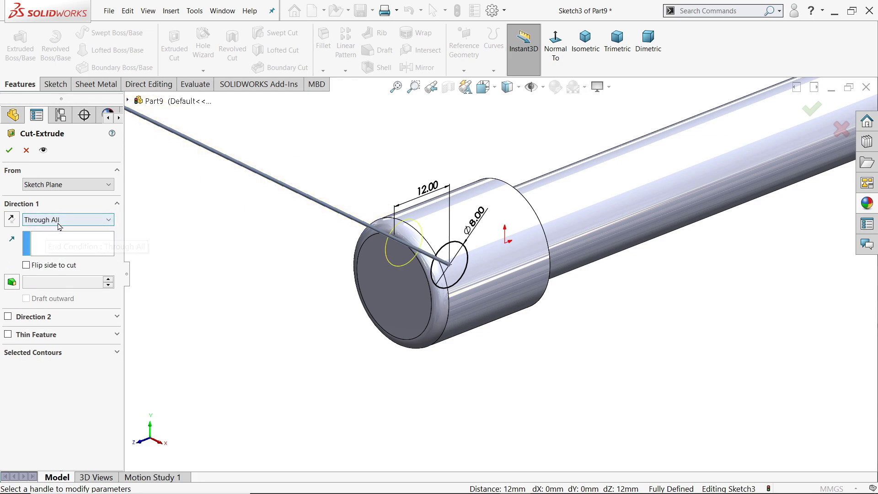
left_click(64, 219)
left_click(66, 250)
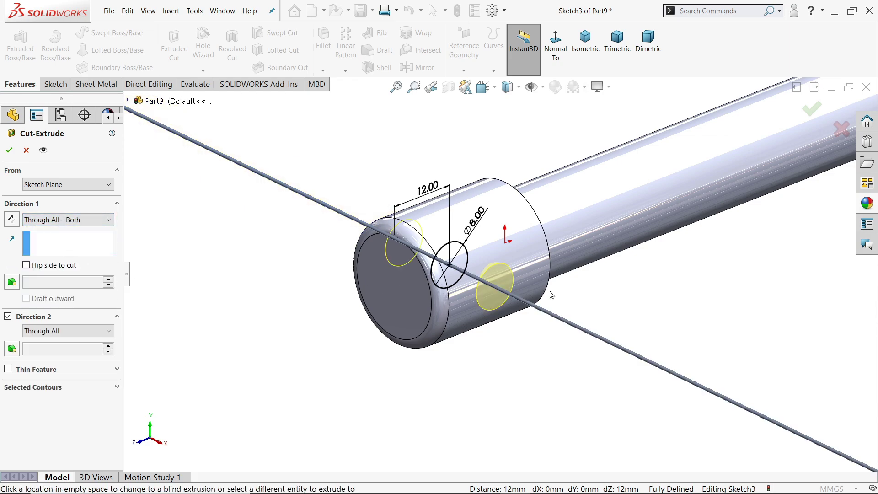
middle_click_drag(503, 271, 489, 254)
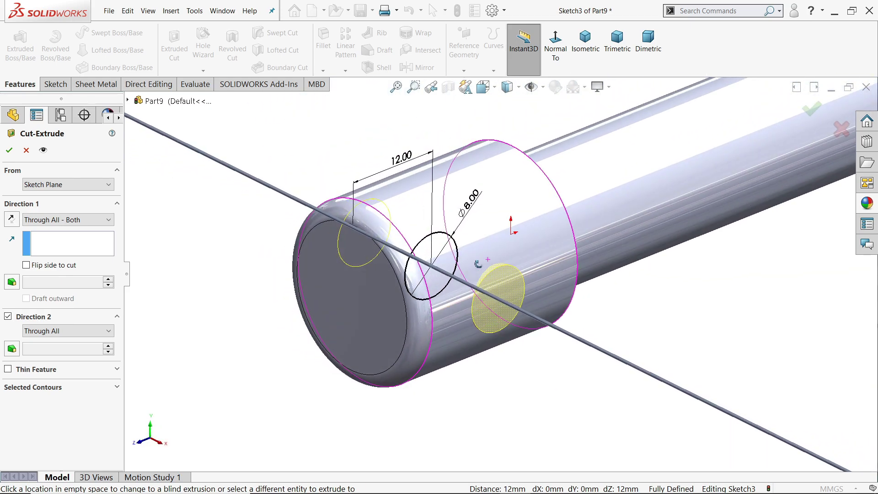
left_click(9, 151)
middle_click_drag(214, 259, 262, 268)
scroll(263, 268, "up", 5)
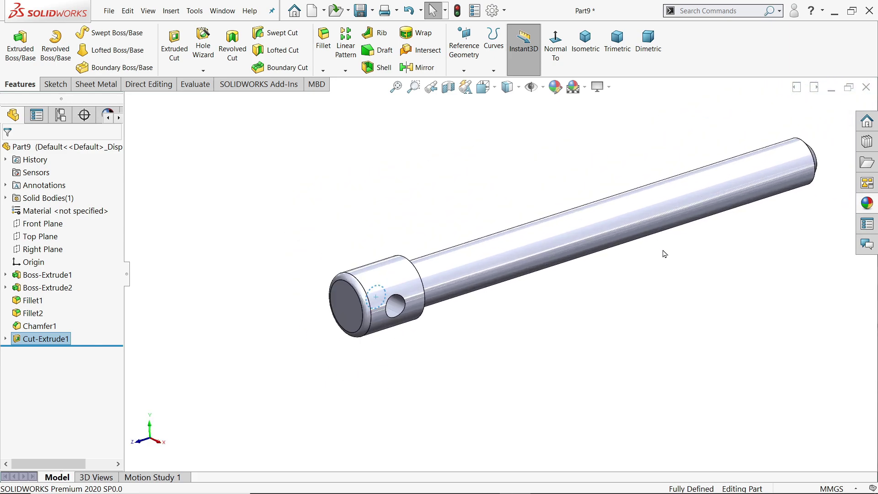
left_click(663, 272)
key("f")
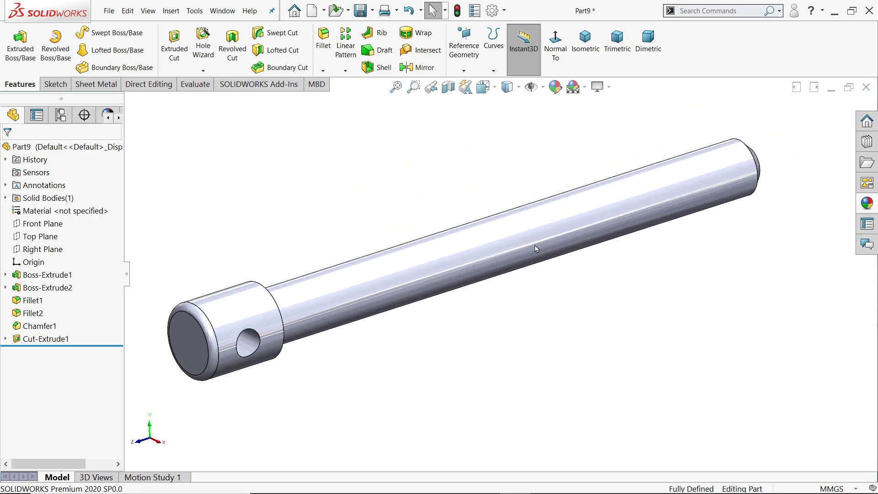
Insert a cosmetic thread on the circular edge at the shaft's far end
left_click(169, 12)
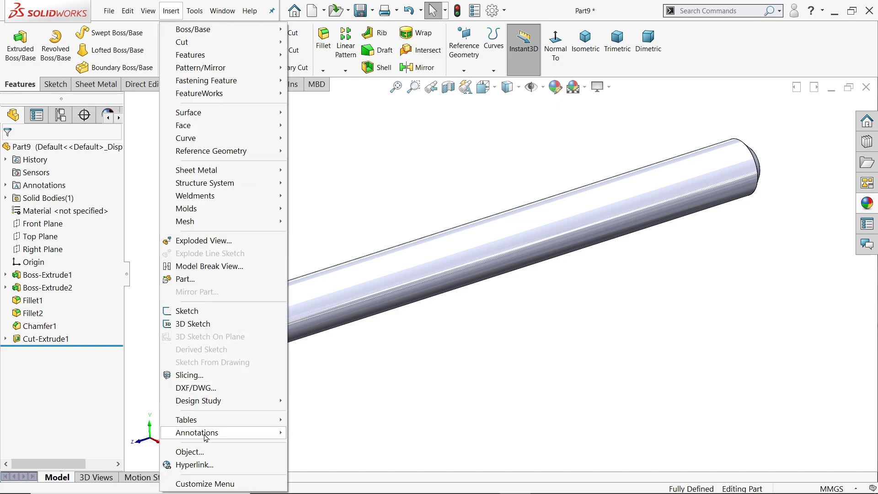
mouse_move(205, 438)
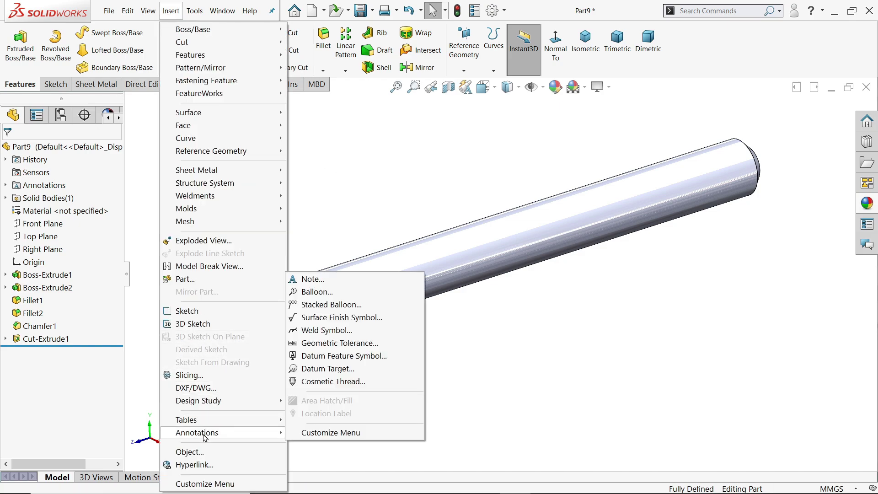
left_click(325, 383)
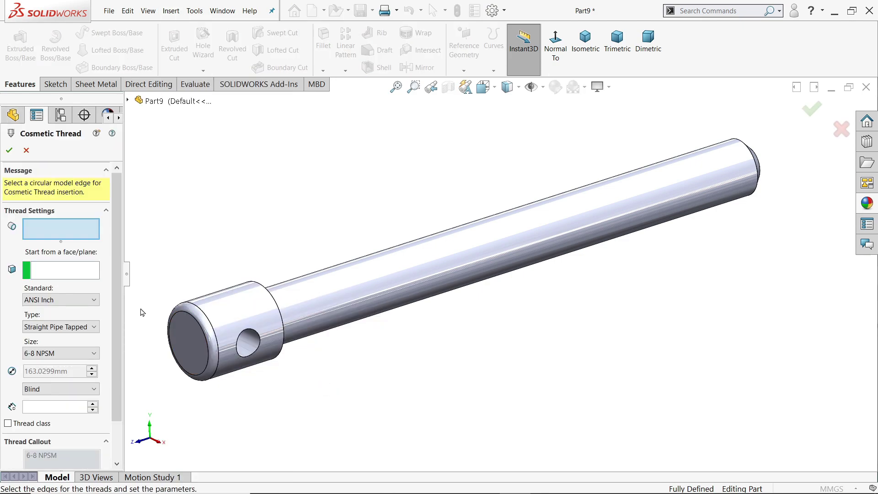
left_click(756, 193)
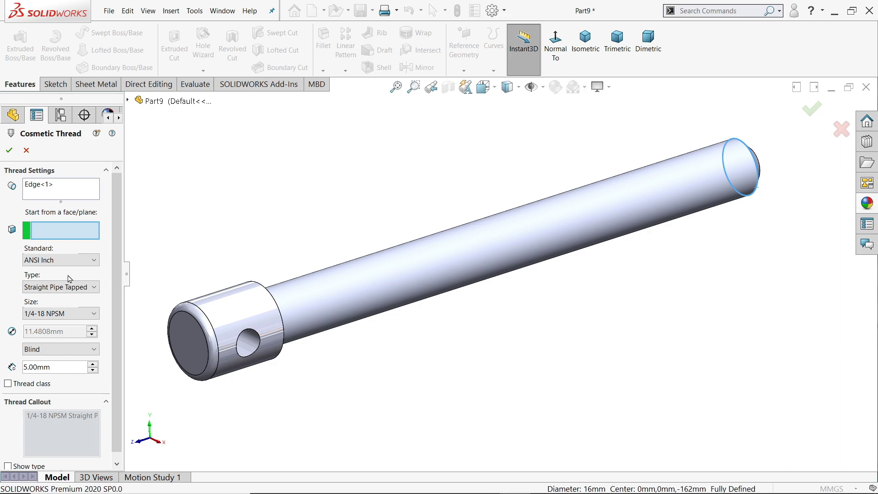
Keep ANSI Inch, Straight Pipe Tapped, 1/4-18 NPSM and set the thread depth to 150
left_click(57, 266)
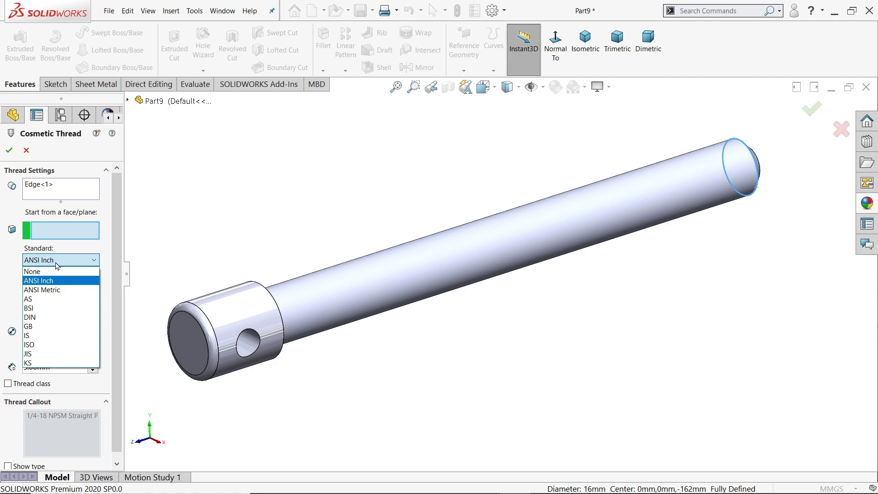
left_click(58, 265)
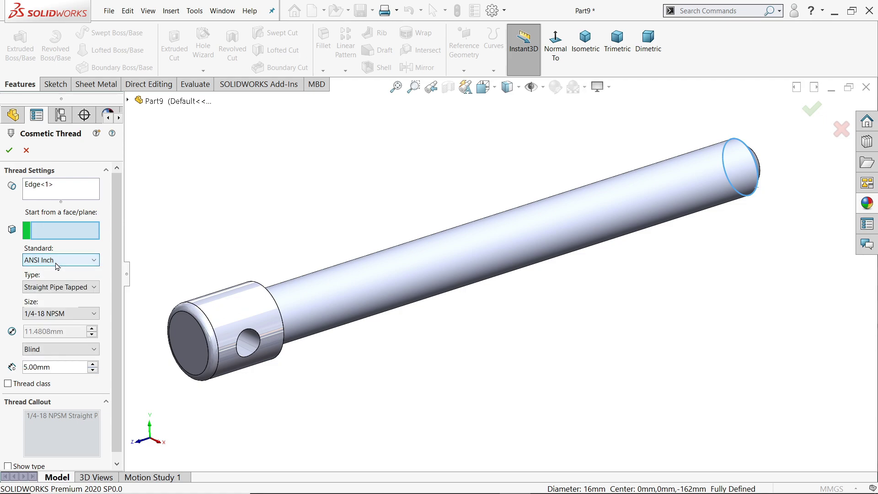
left_click(58, 291)
left_click(59, 291)
left_click(48, 314)
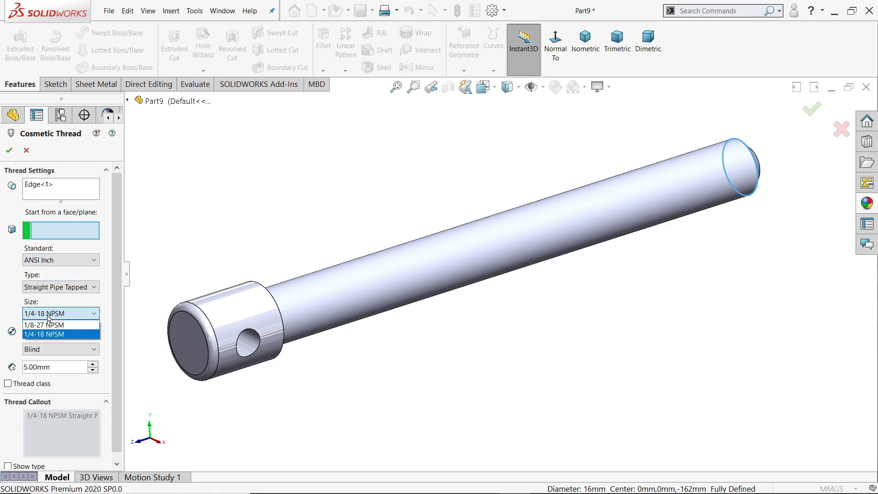
left_click(48, 316)
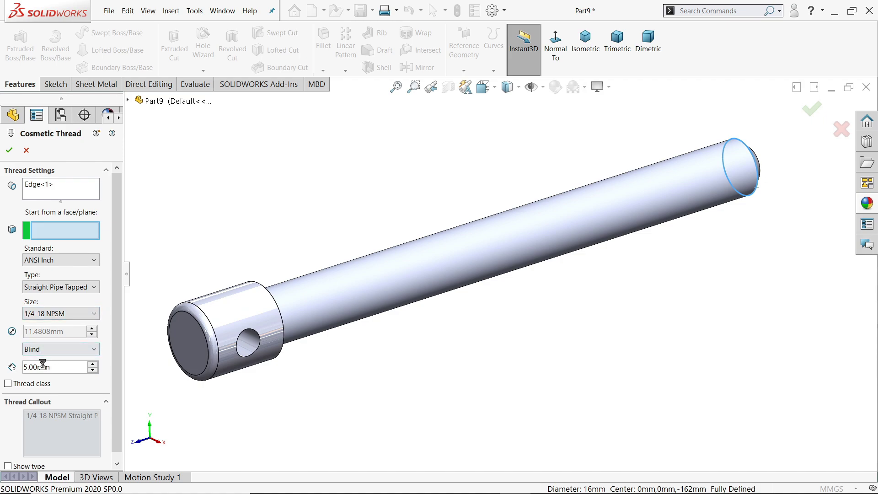
double_click(42, 367)
type("150")
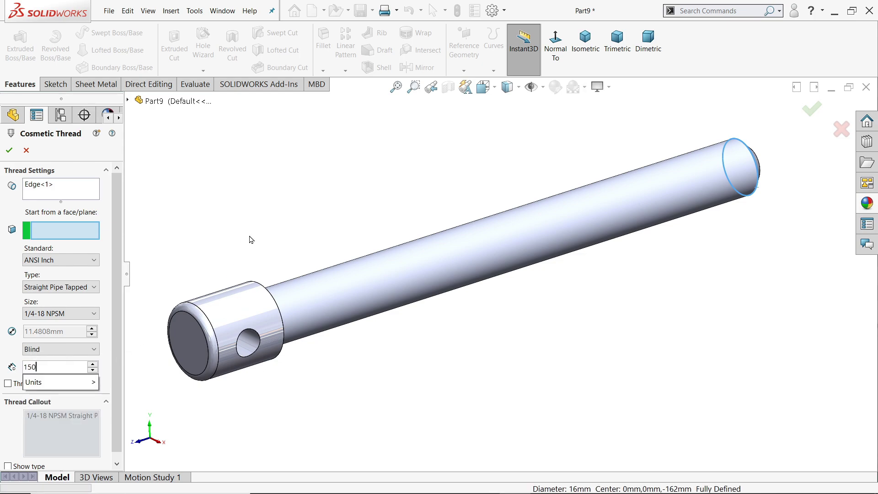
key("Return")
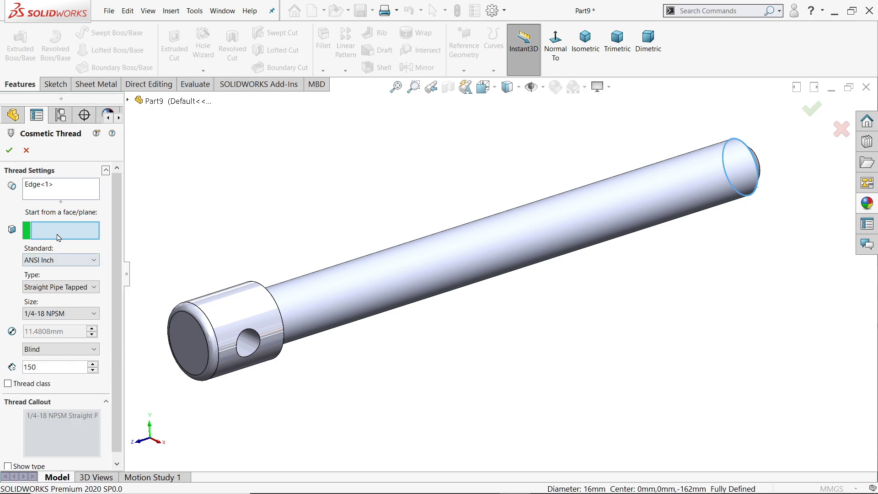
left_click(9, 150)
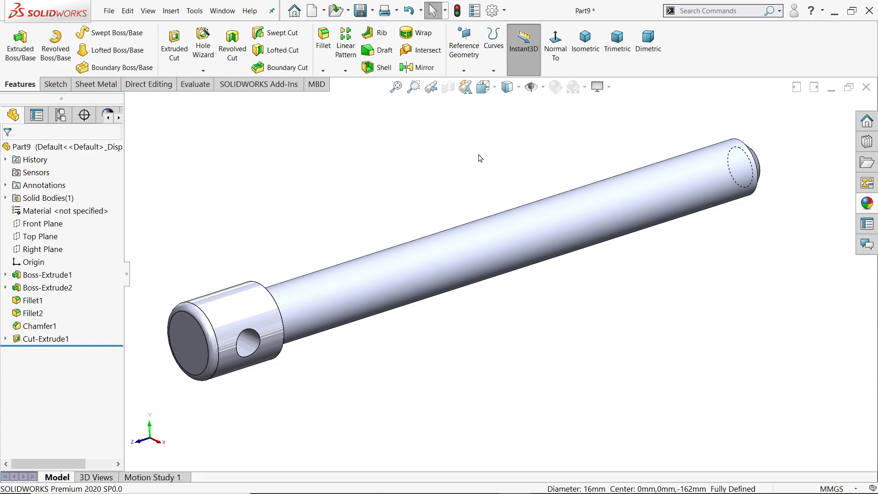
Enable Shaded cosmetic threads under Document Properties > Detailing
left_click(492, 11)
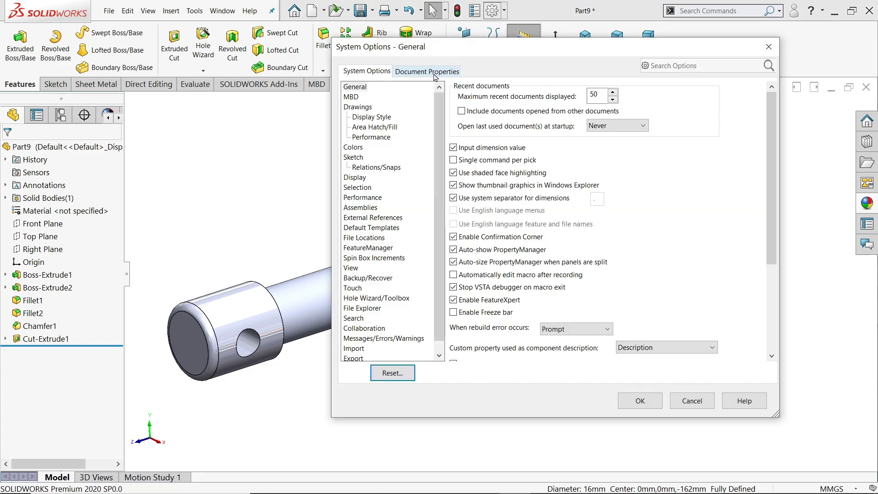
left_click(433, 72)
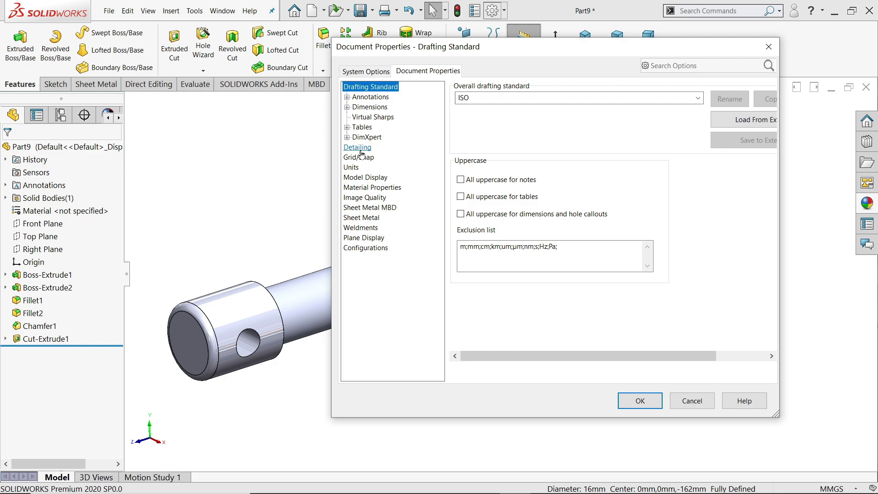
left_click(359, 148)
left_click(545, 99)
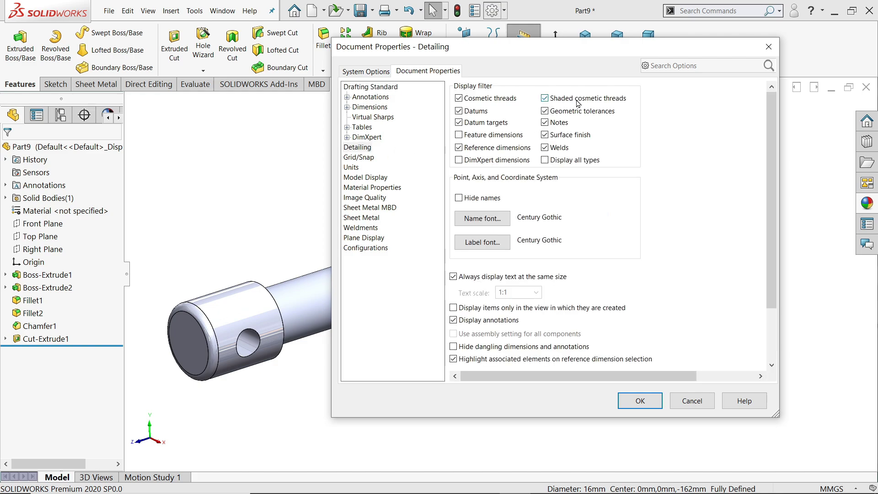
left_click(640, 401)
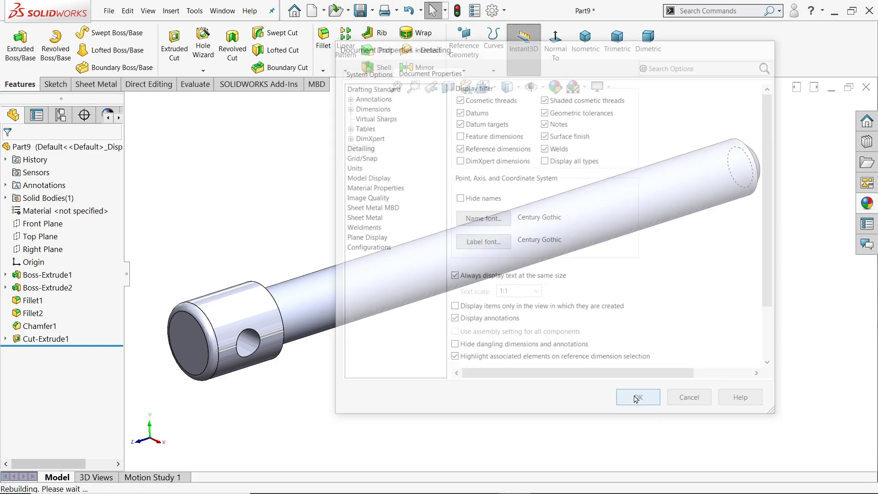
mouse_move(531, 324)
middle_mouse_down()
mouse_move(475, 308)
mouse_move(539, 310)
middle_mouse_up()
scroll(540, 310, "up", 2)
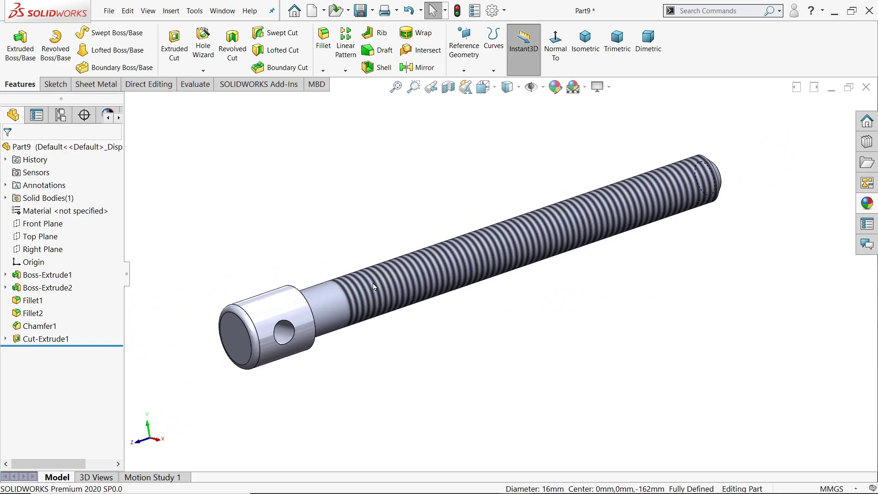
Apply the Metal > Steel > polished steel appearance to Part9 and save the part
left_click(105, 147)
left_click(866, 204)
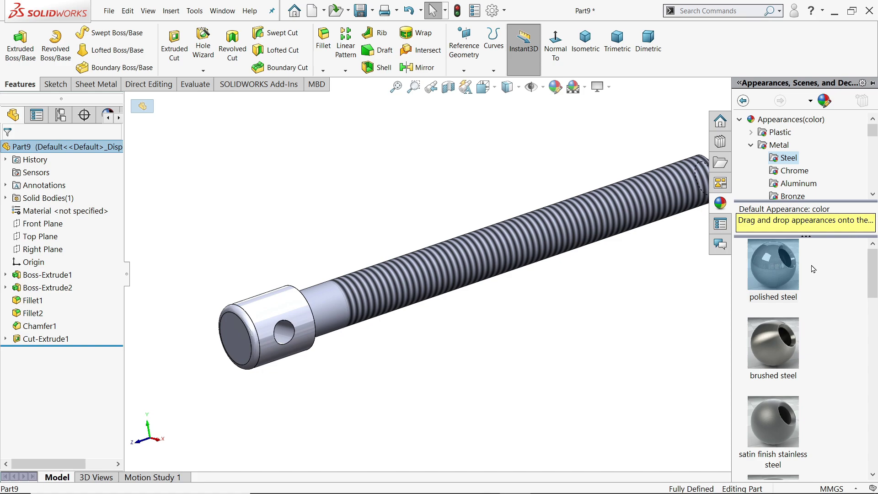
left_click_drag(782, 277, 566, 282)
left_click(361, 10)
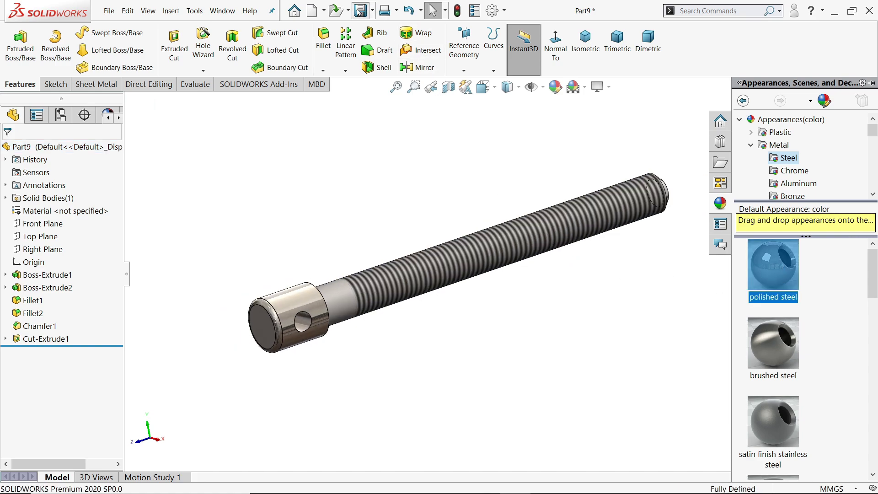